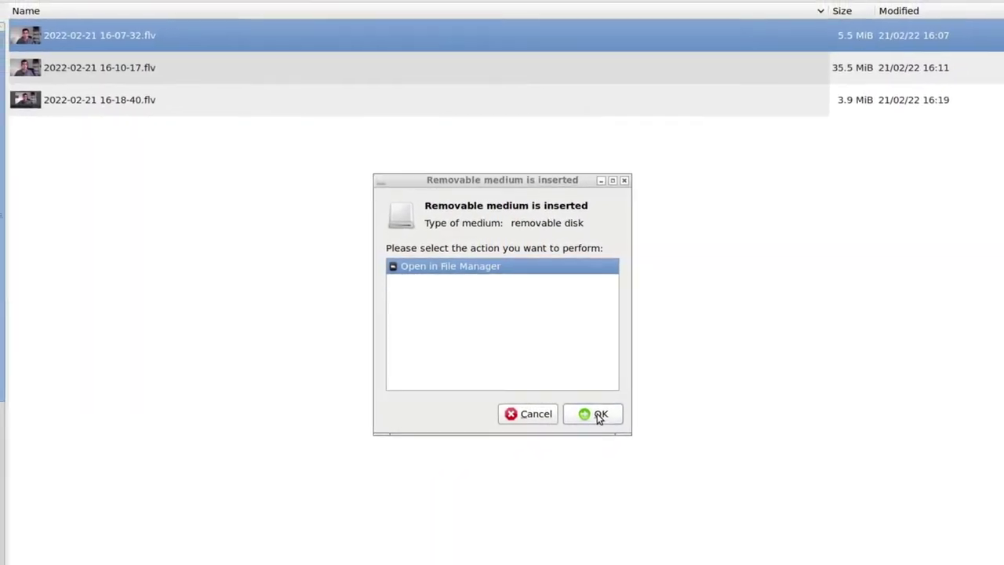
Open ZOOM0001.WAV from the removable disk's STEREO folder in Audacity
click(599, 416)
double_click(118, 43)
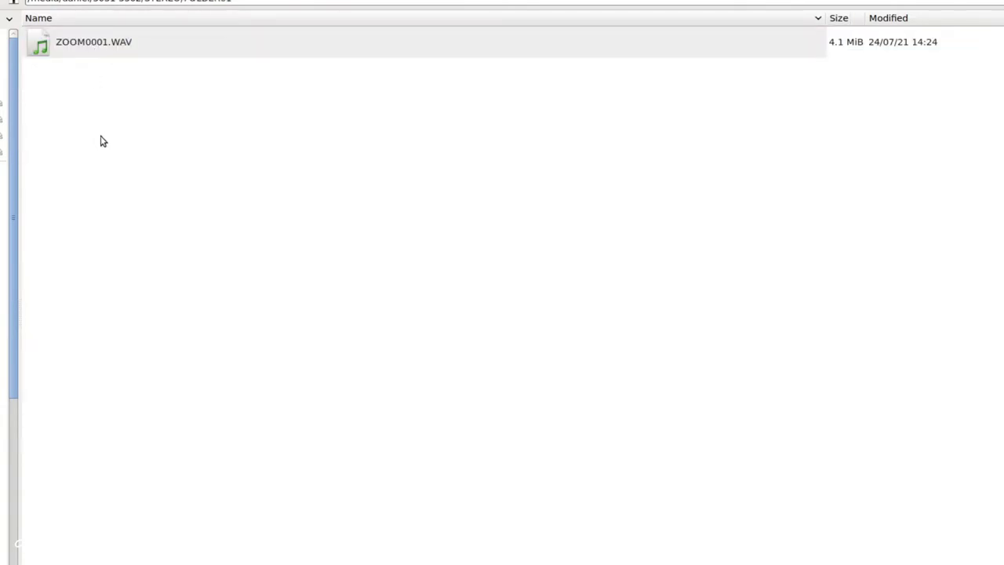
right_click(98, 47)
mouse_move(149, 76)
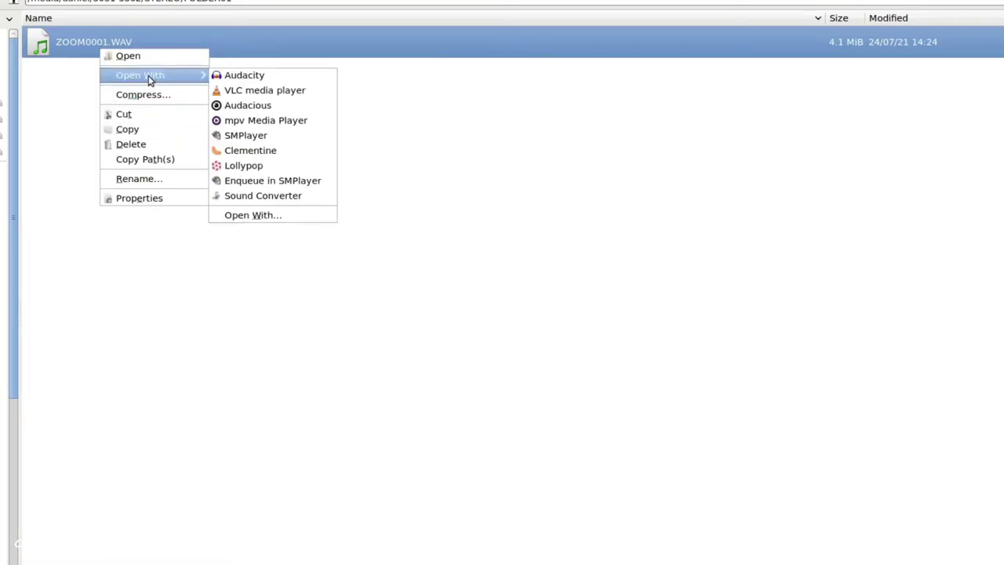
click(321, 77)
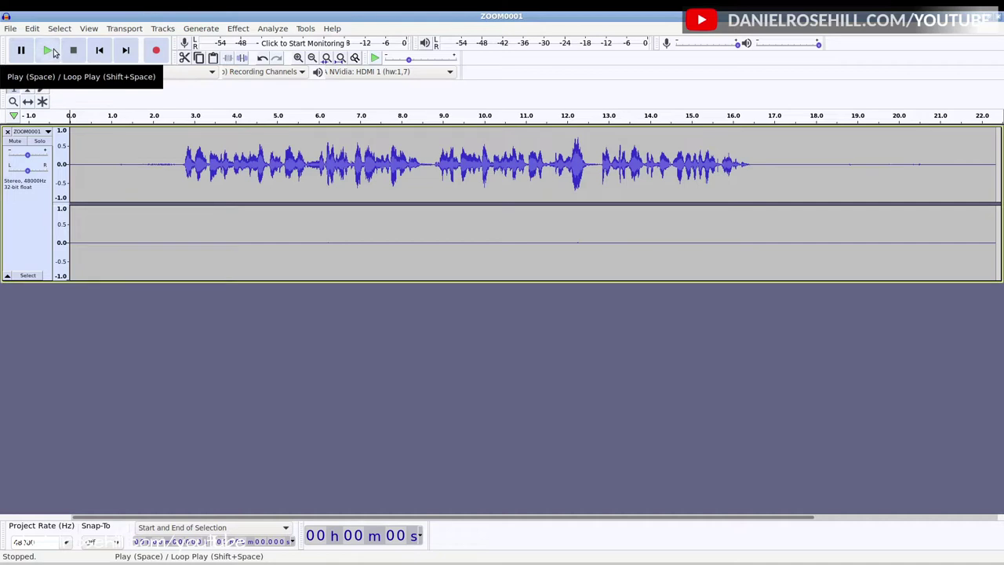
Play back the ZOOM0001 recording in Audacity
click(54, 52)
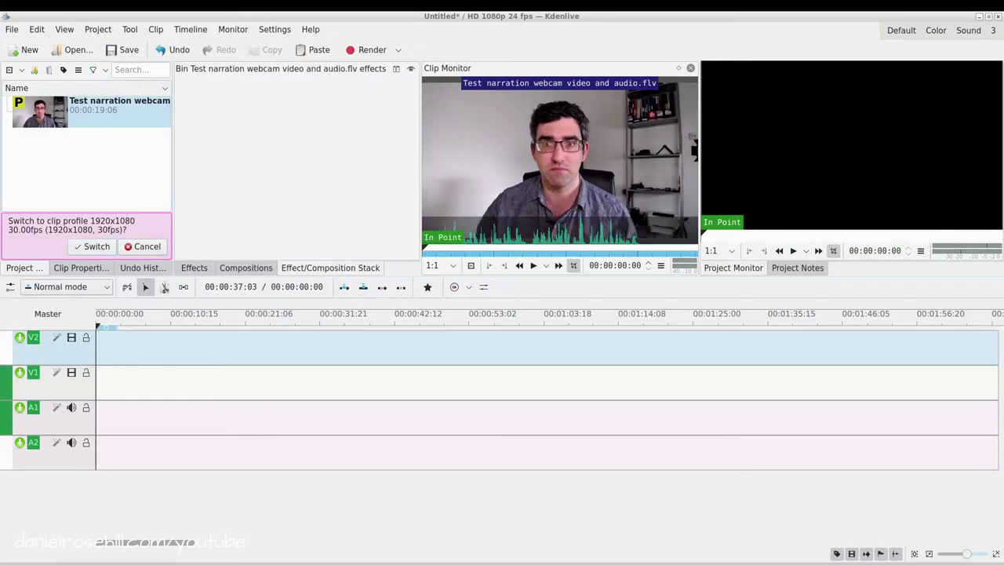
Add ZOOM0001.WAV from the recordings folder to the Kdenlive project bin
drag(1003, 117, 303, 185)
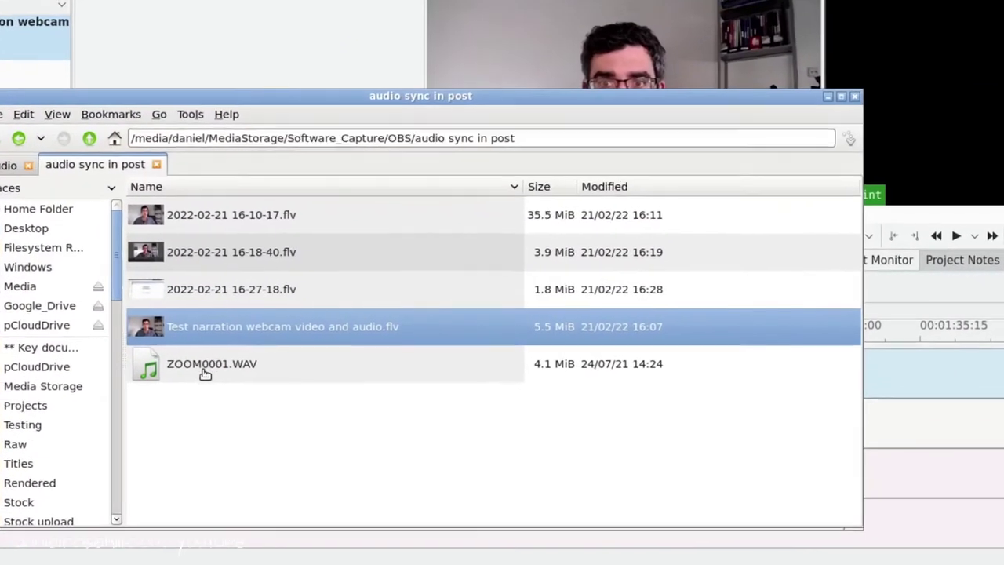
click(284, 369)
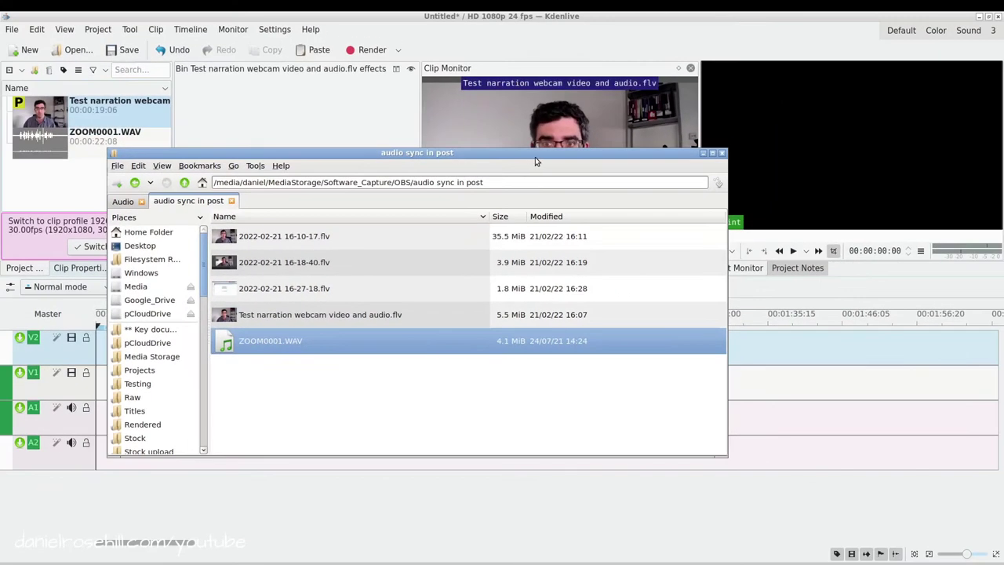
click(535, 145)
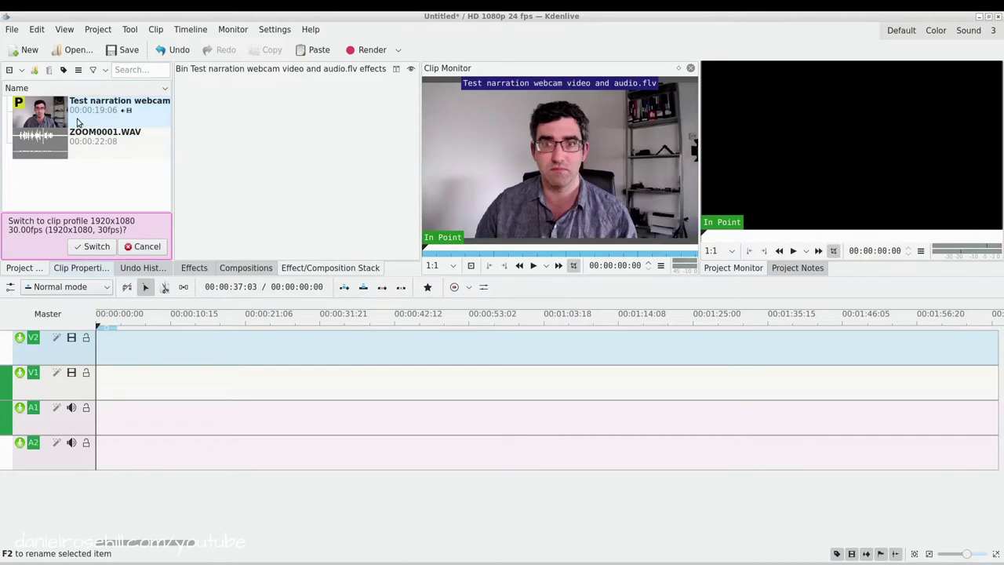
Place the webcam clip on V1/A1 and ZOOM0001.WAV on A2, both at the timeline start
drag(77, 120, 100, 392)
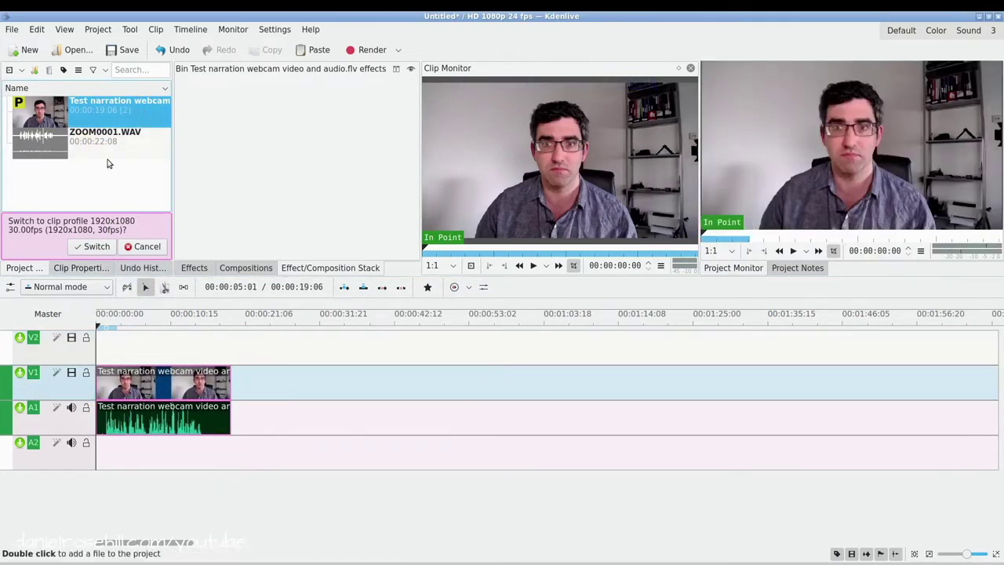
drag(109, 163, 87, 444)
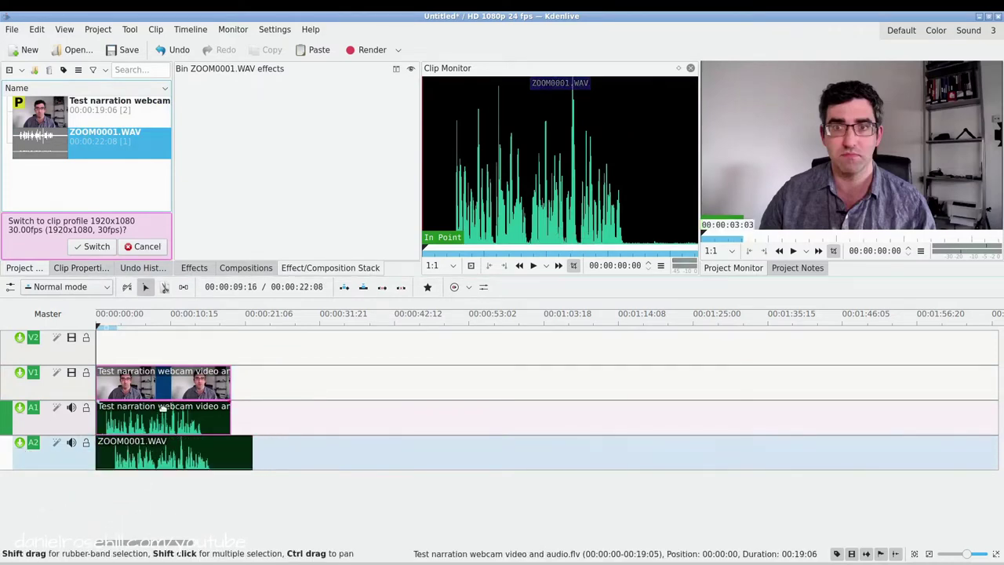
ctrl+scroll(164, 467, up, 1)
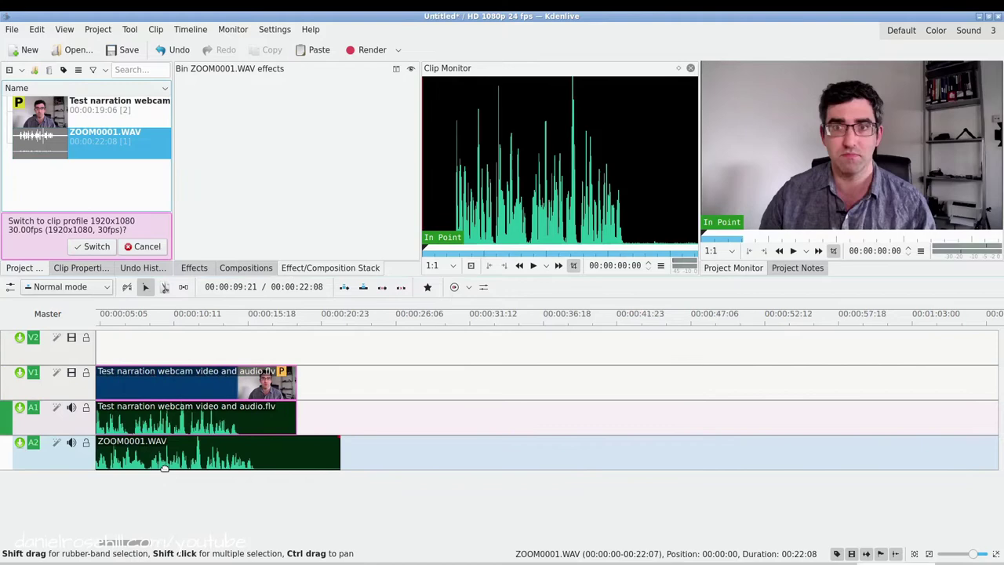
ctrl+scroll(163, 467, up, 3)
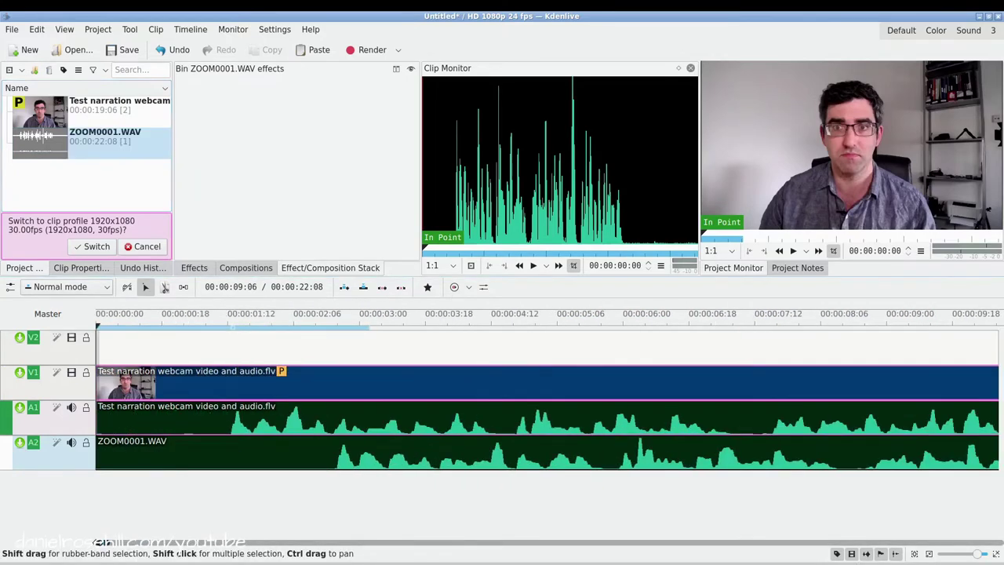
Mute A1, trim the WAV's silent lead-in, and slide it to start about one second in
click(71, 408)
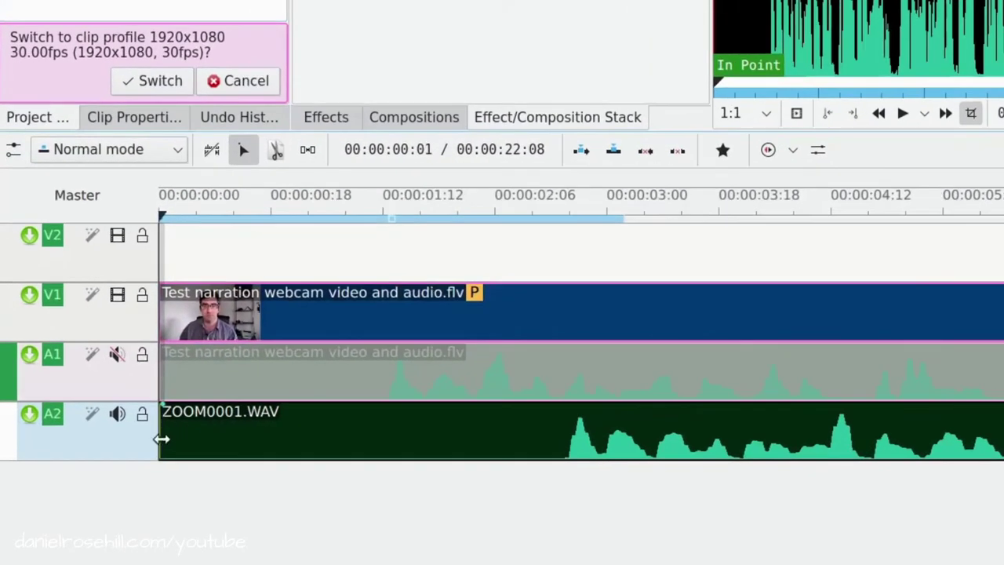
drag(161, 439, 539, 451)
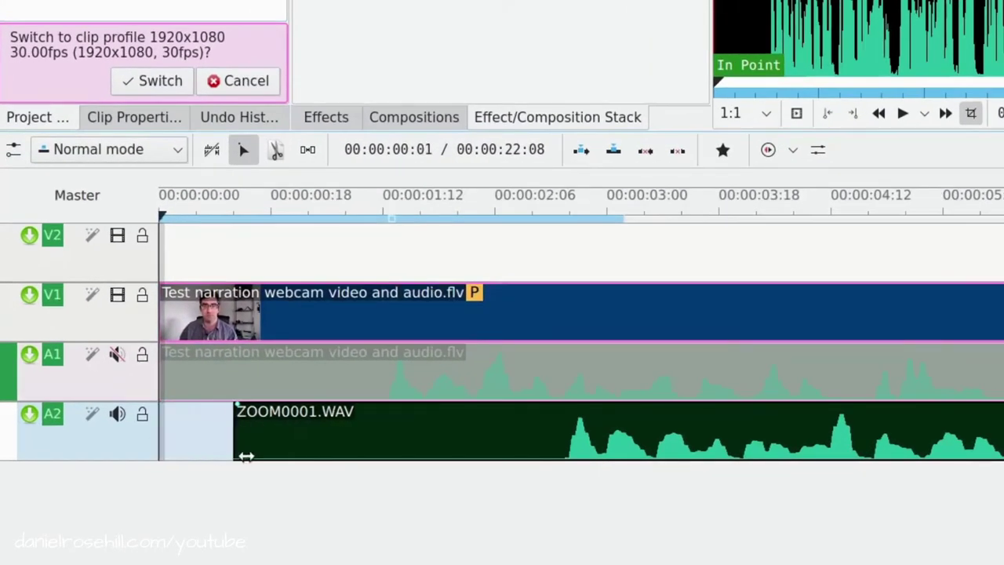
drag(645, 448, 468, 430)
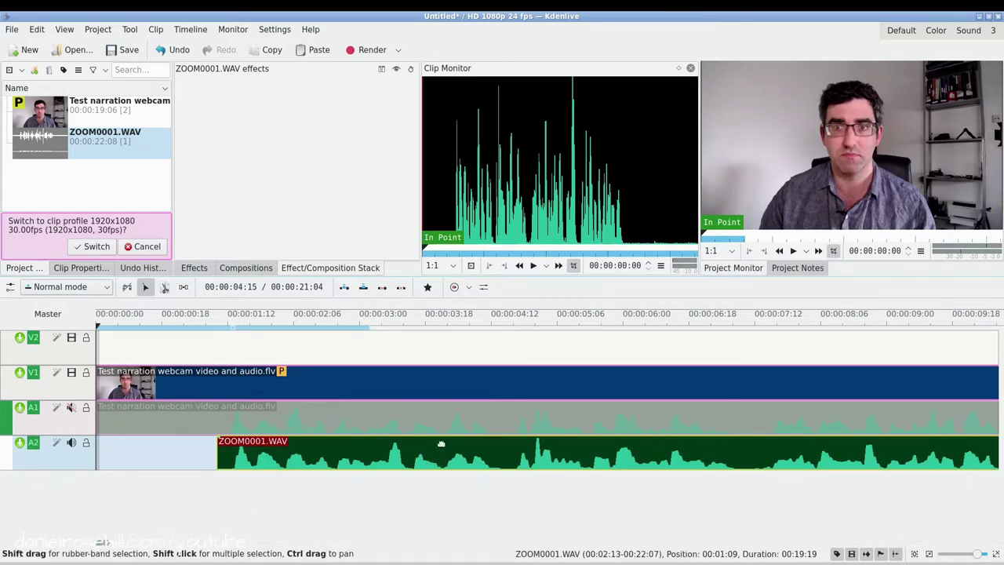
ctrl+scroll(349, 487, up, 5)
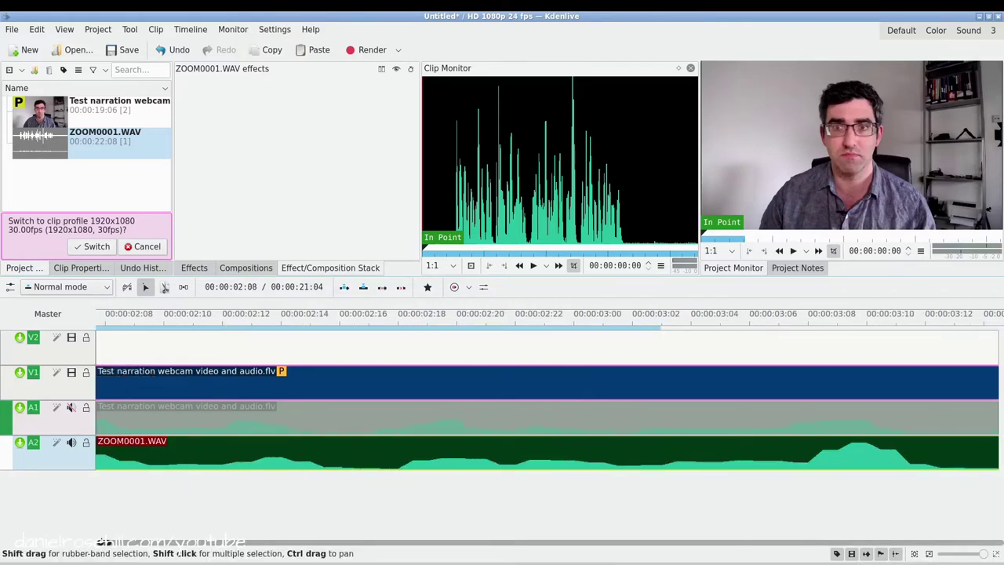
drag(102, 541, 112, 544)
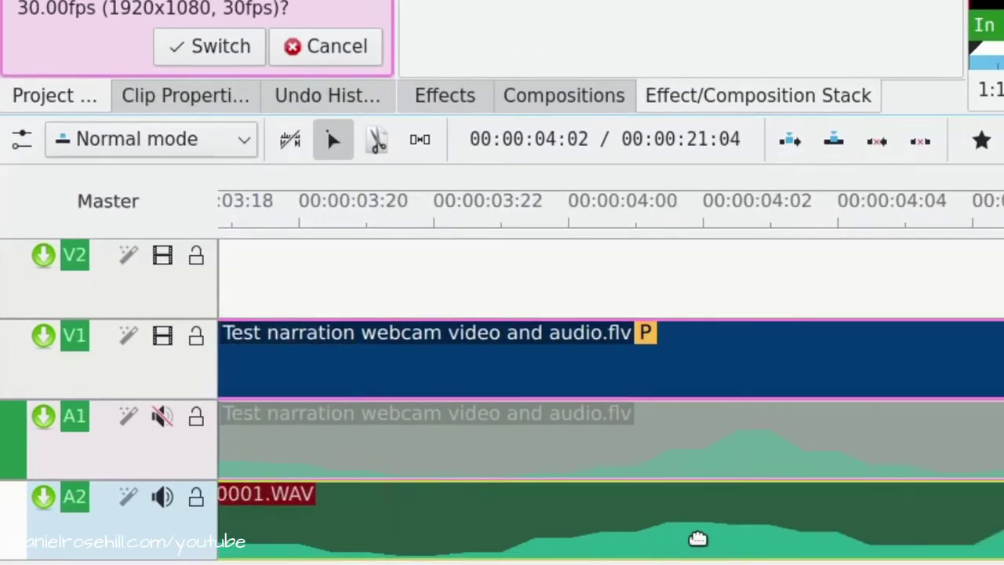
click(549, 259)
key(Right)
key(Right)
key(Right)
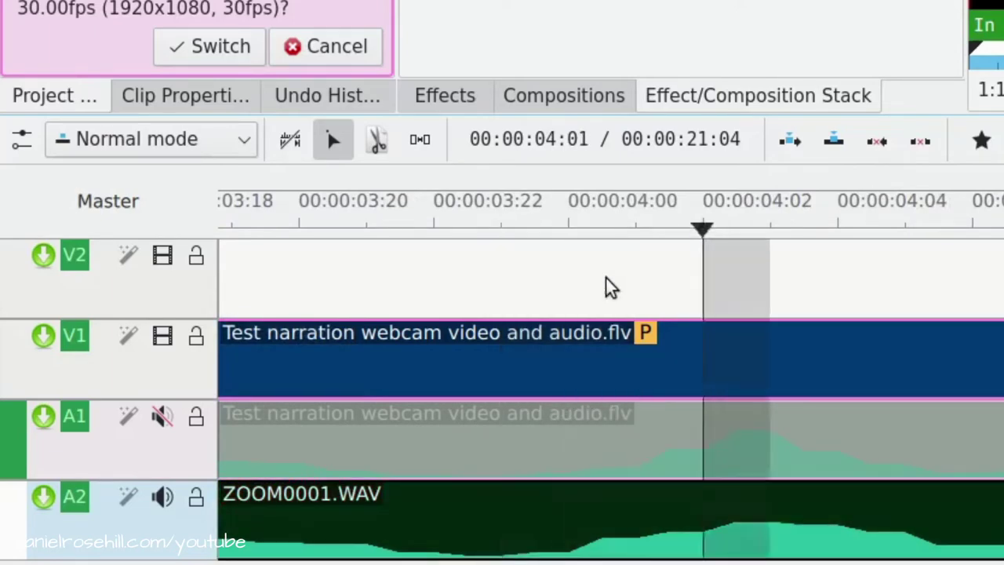
scroll(502, 306, right, 5)
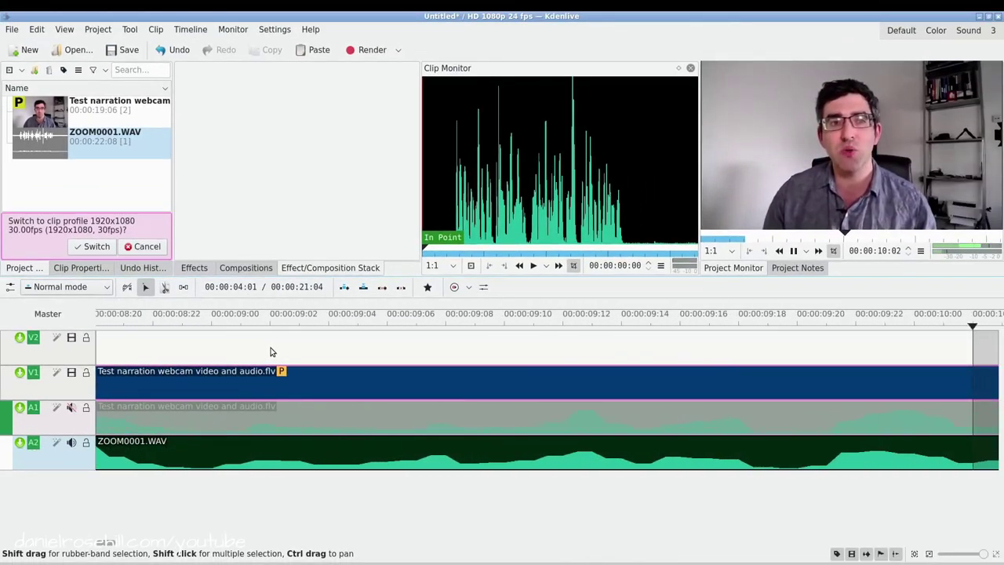
Stop playback and scrub the playhead back to about 00:00:10:02
key(space)
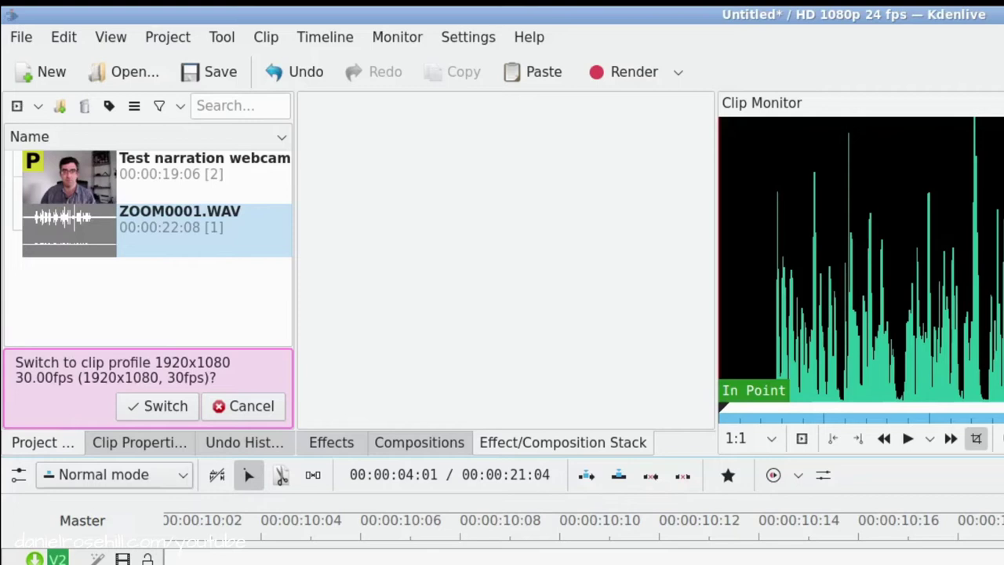
mouse_move(459, 559)
mouse_down()
mouse_move(418, 557)
mouse_move(554, 564)
mouse_up()
drag(554, 564, 202, 564)
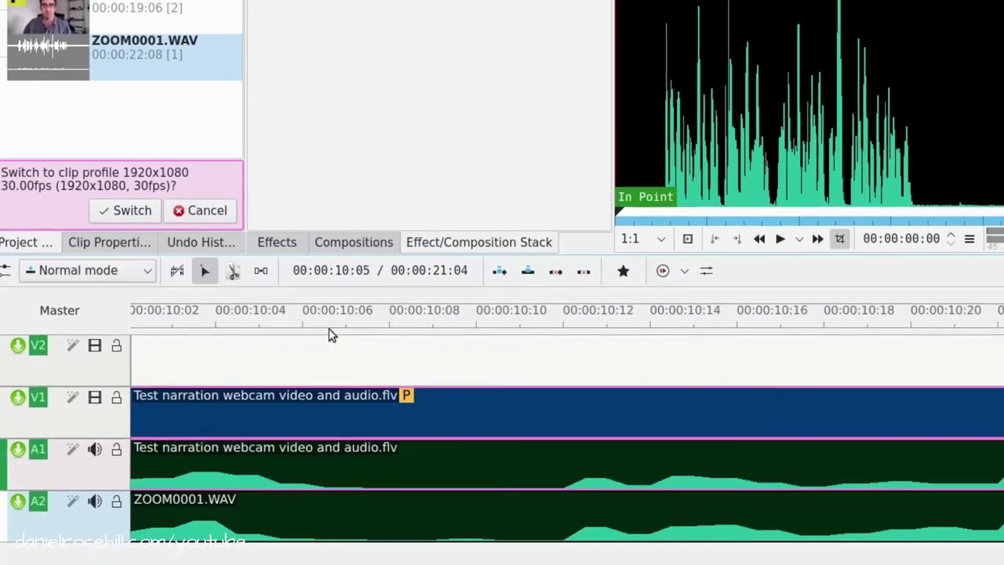
Nudge the ZOOM0001.WAV clip on A2 a few frames earlier near the ten-second mark
click(430, 314)
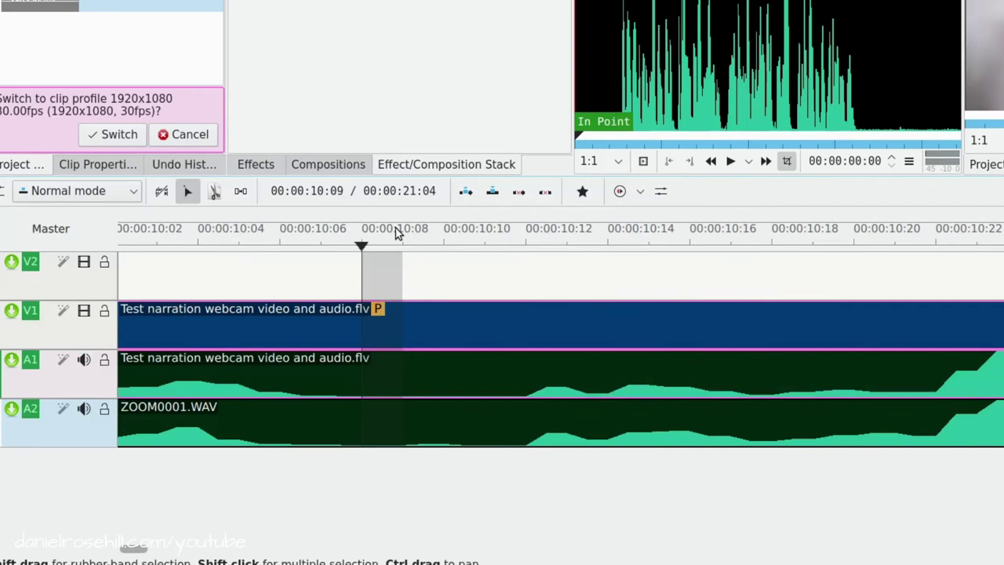
scroll(395, 228, down, 3)
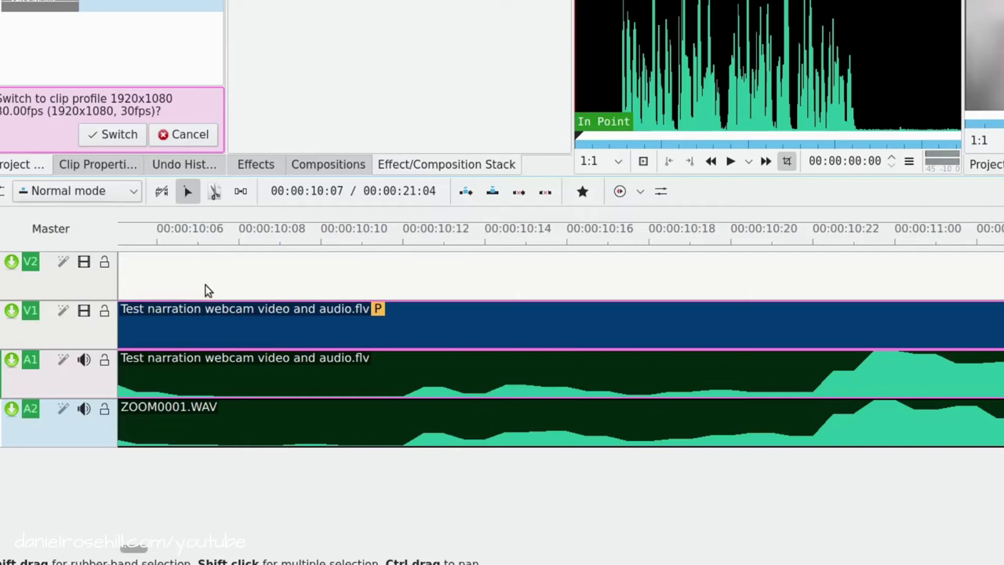
drag(534, 444, 228, 386)
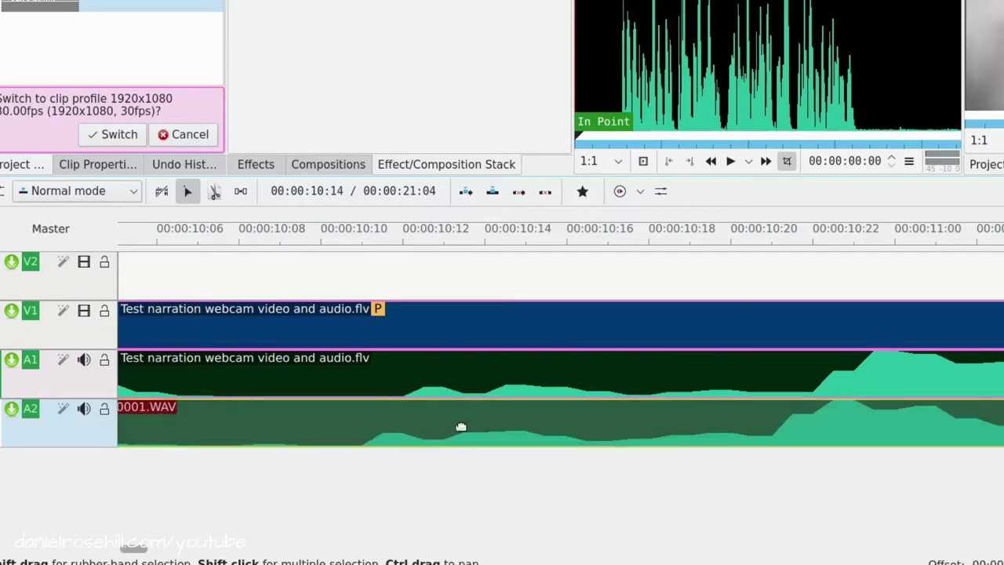
Replay from before the adjusted section to check sync, then mute A1 again
click(225, 243)
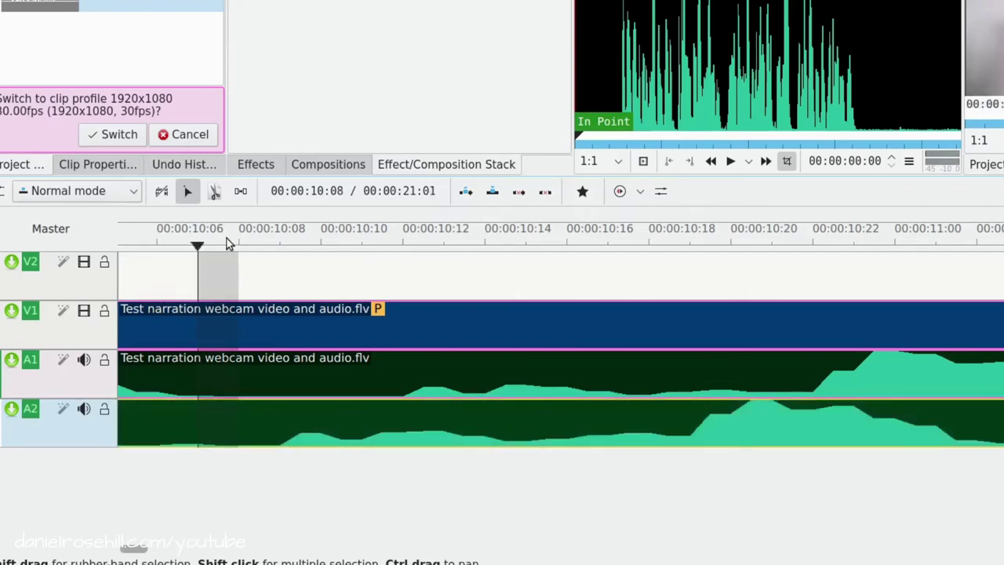
key(space)
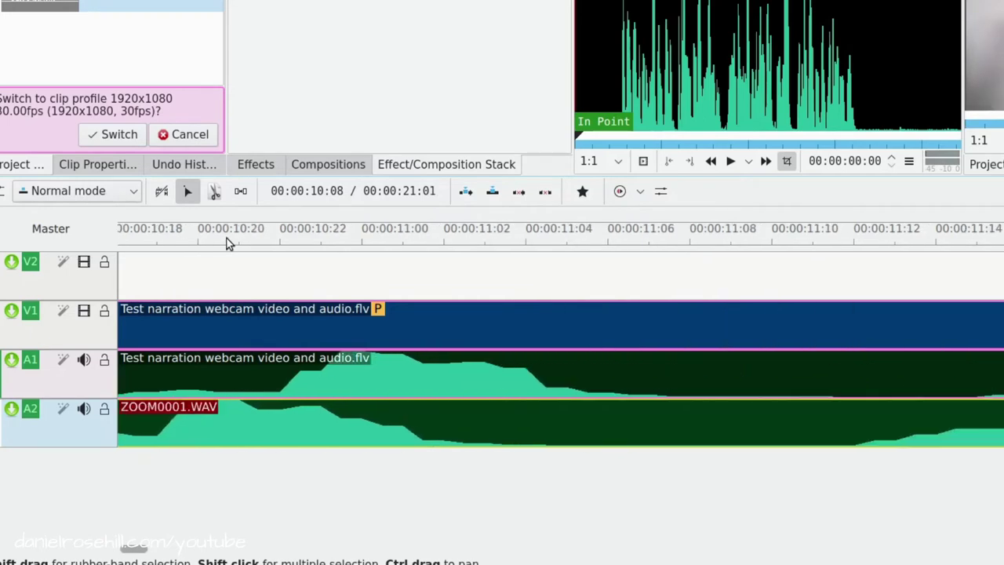
click(83, 360)
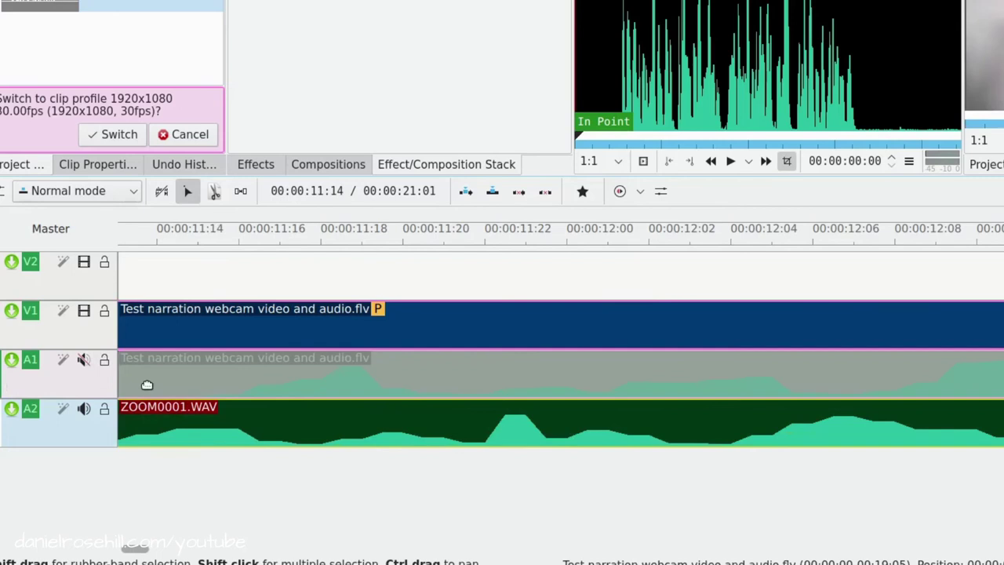